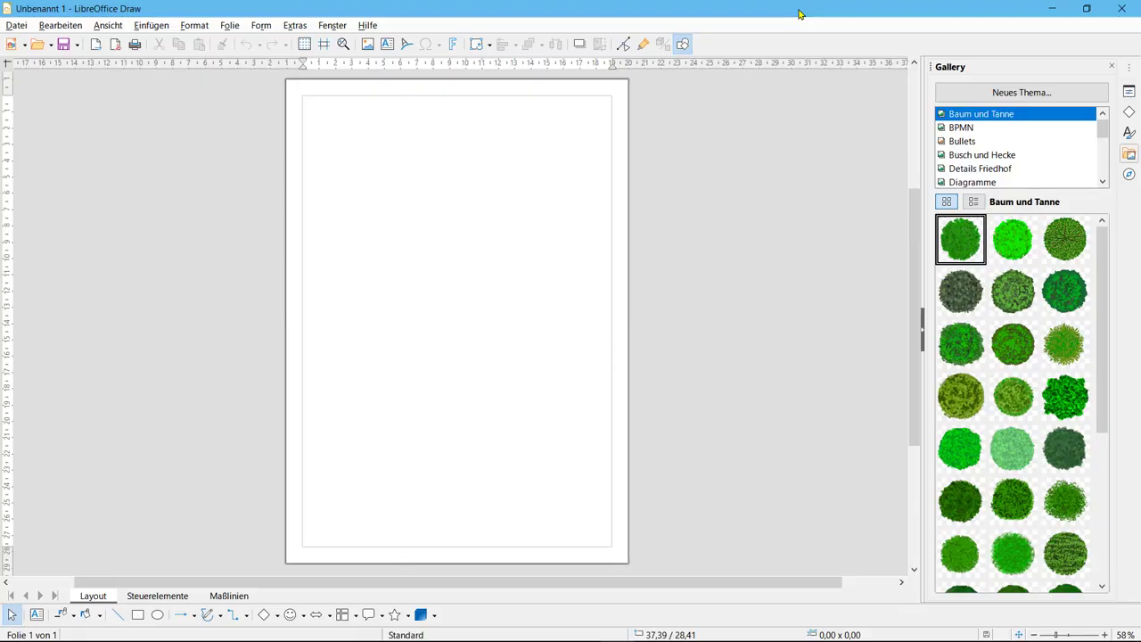
Create a new gallery theme and name it Animals
click(1037, 100)
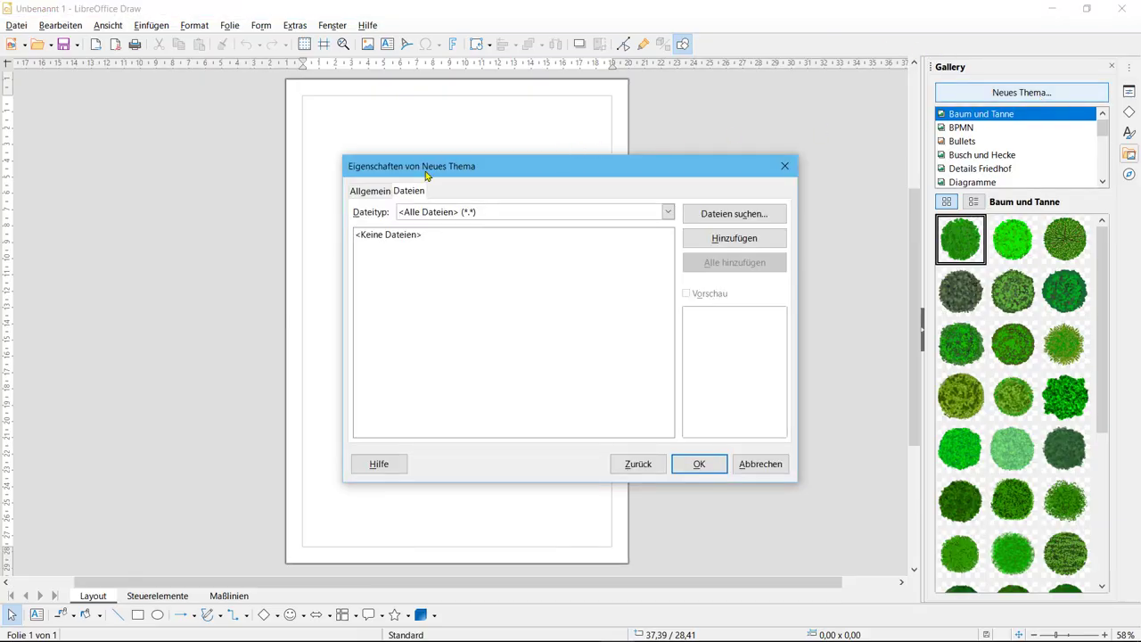
click(368, 193)
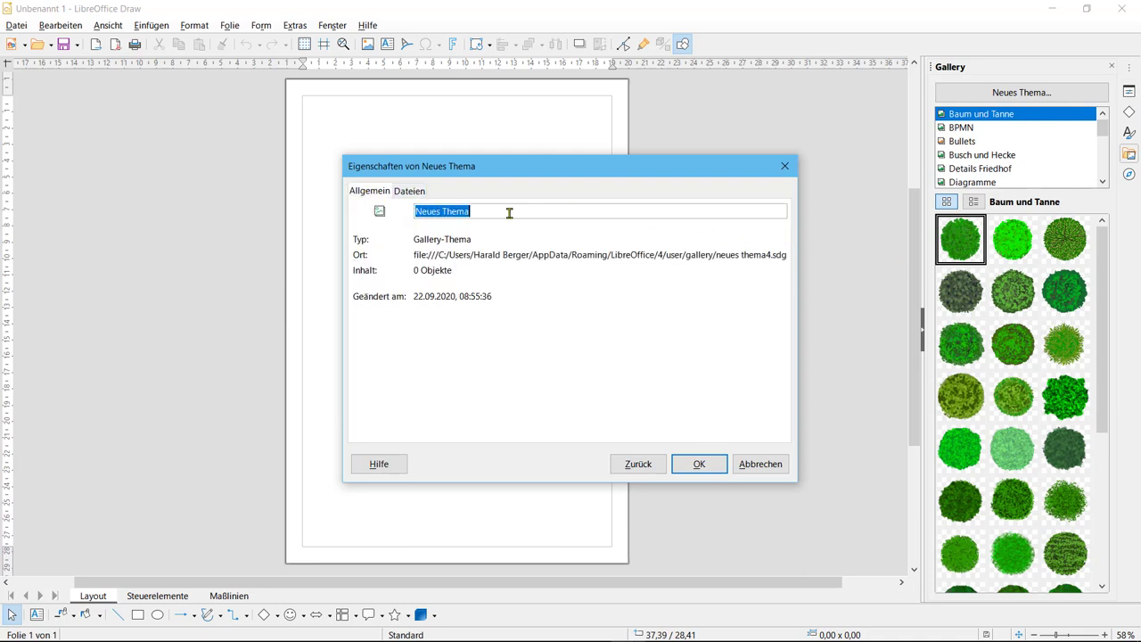
text(Animals)
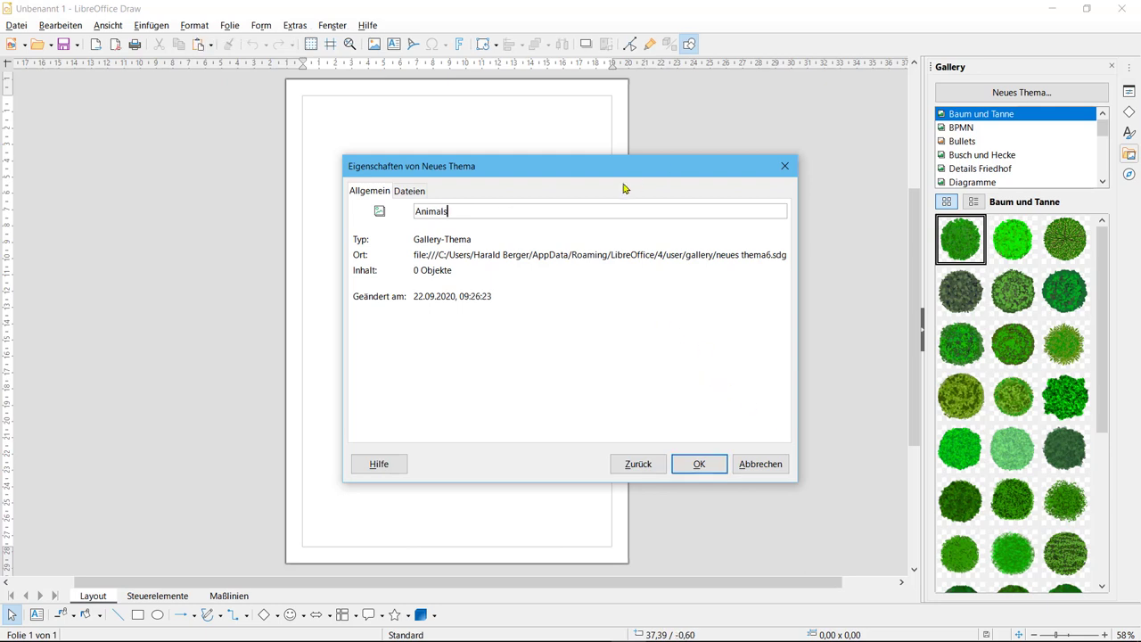
Find files for the new theme in the DG - Animals folder under Die Gallery – LibreOfficee 7-0
click(409, 191)
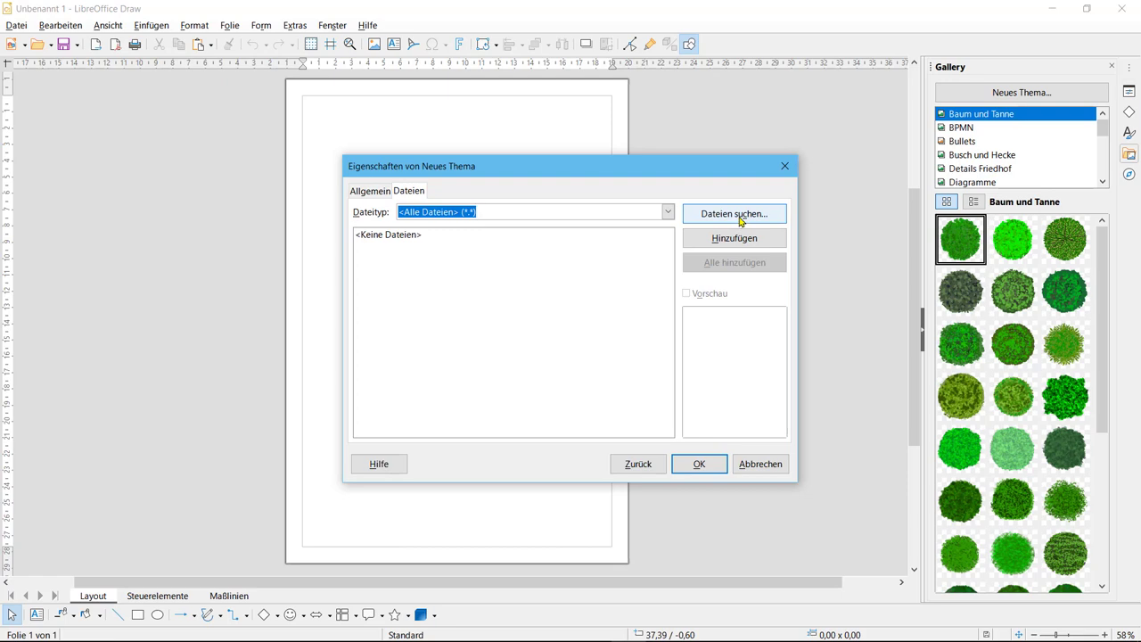
click(739, 216)
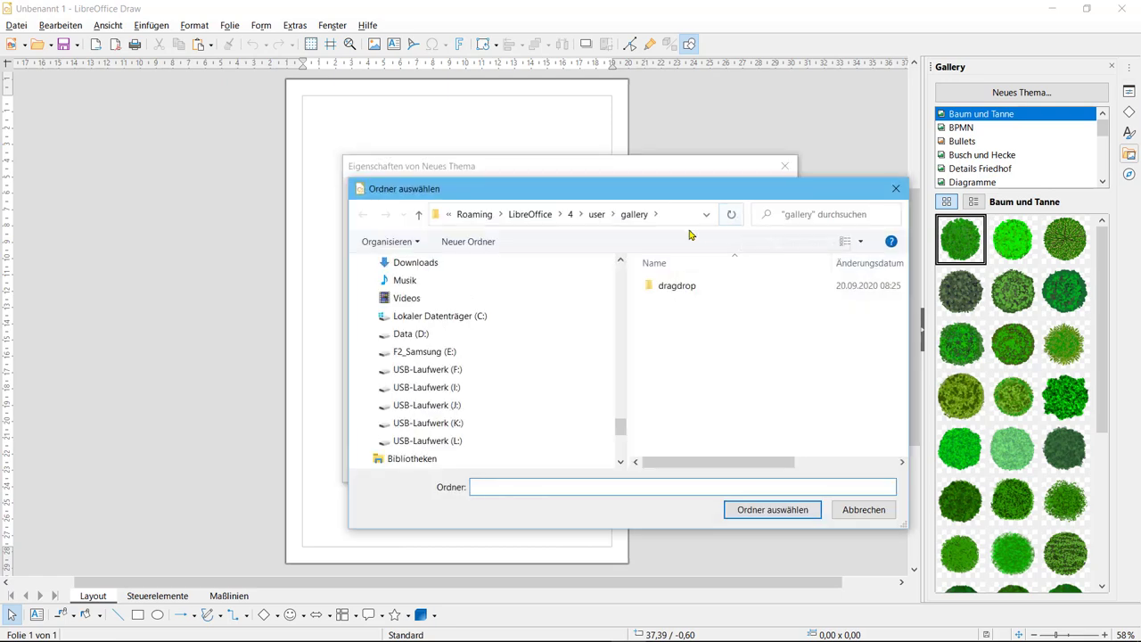
click(685, 222)
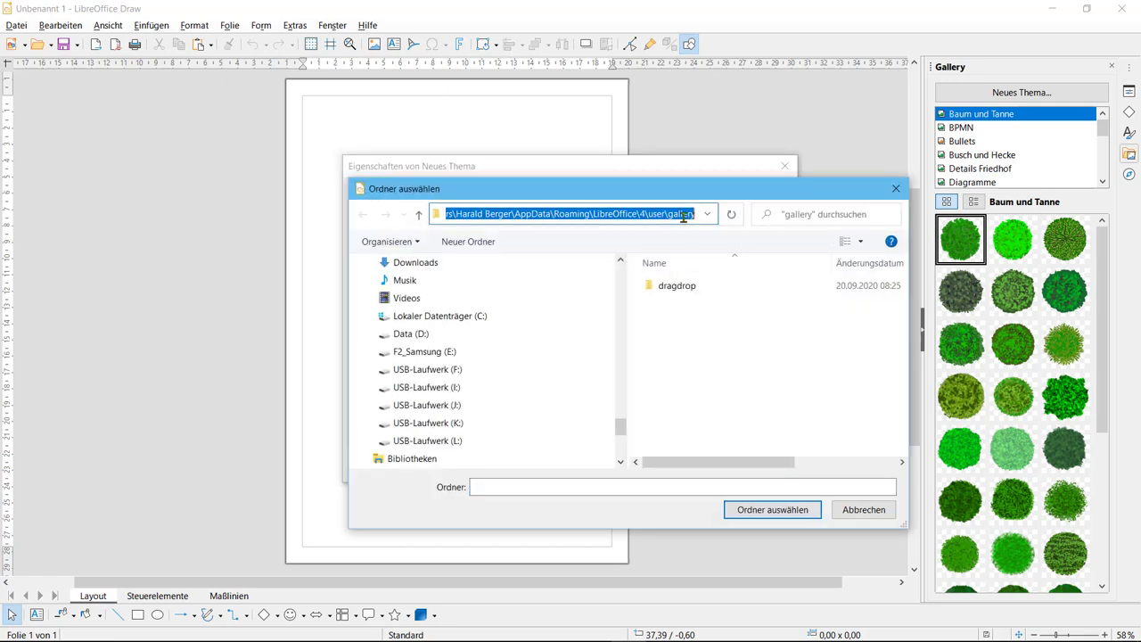
key(ctrl+v)
key(Return)
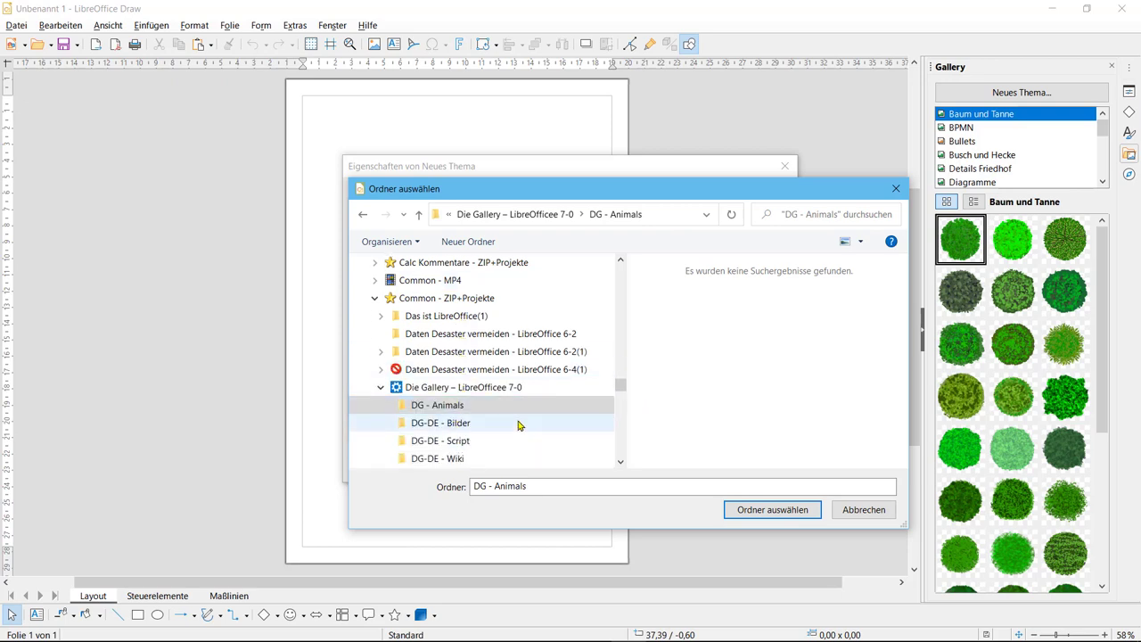
click(536, 408)
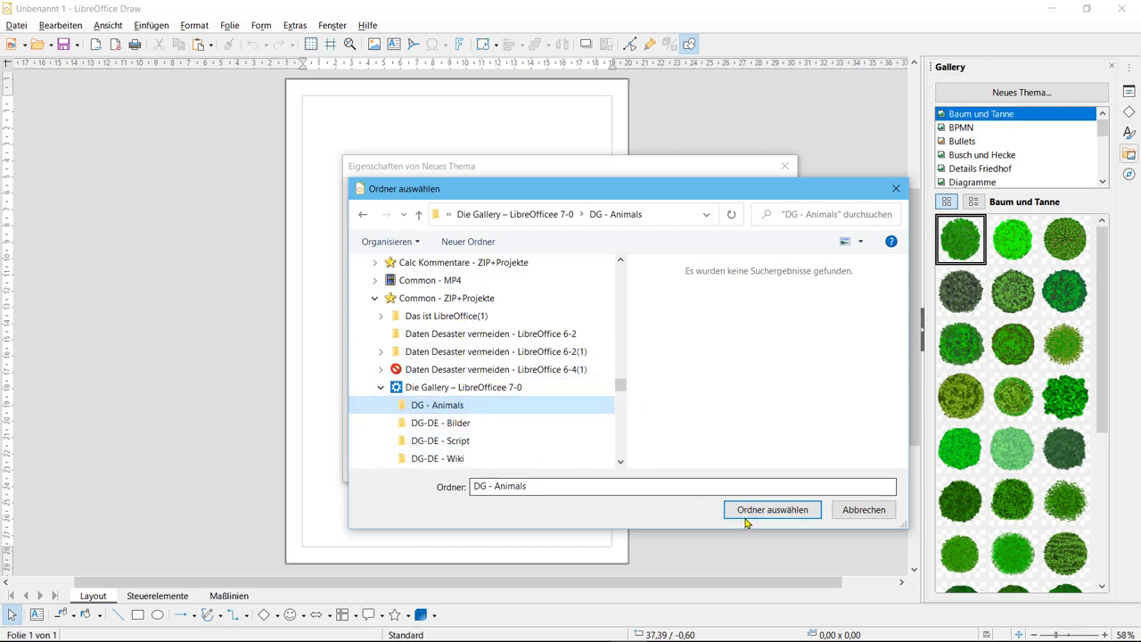
click(759, 518)
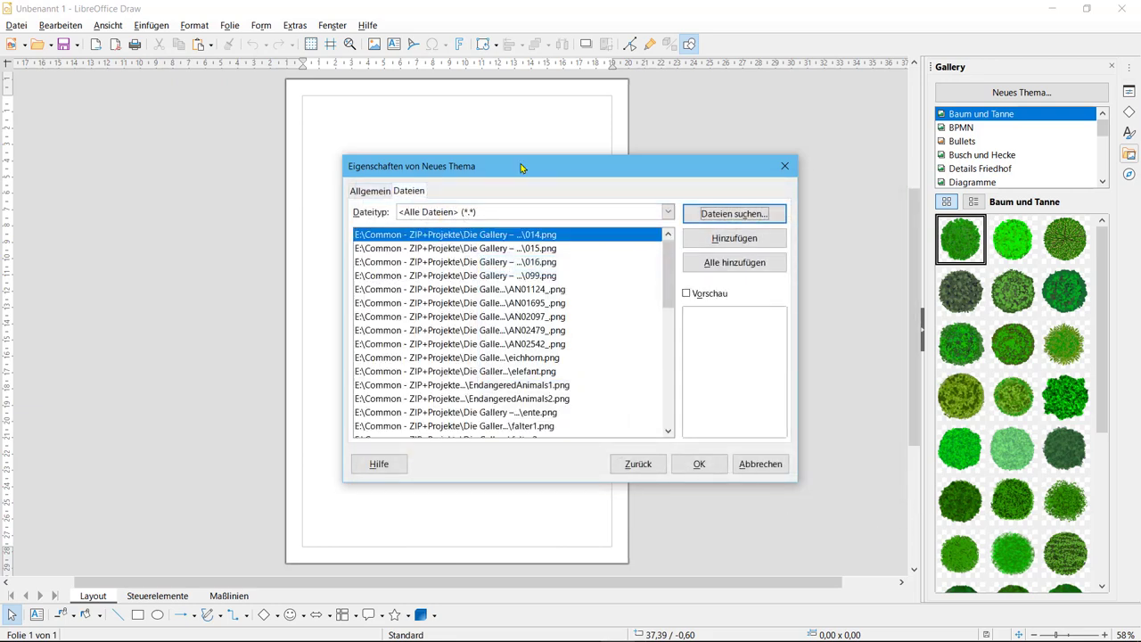
Restrict the file type to PNG - Portable Network Graphic (*.png) and refresh the file list
click(667, 212)
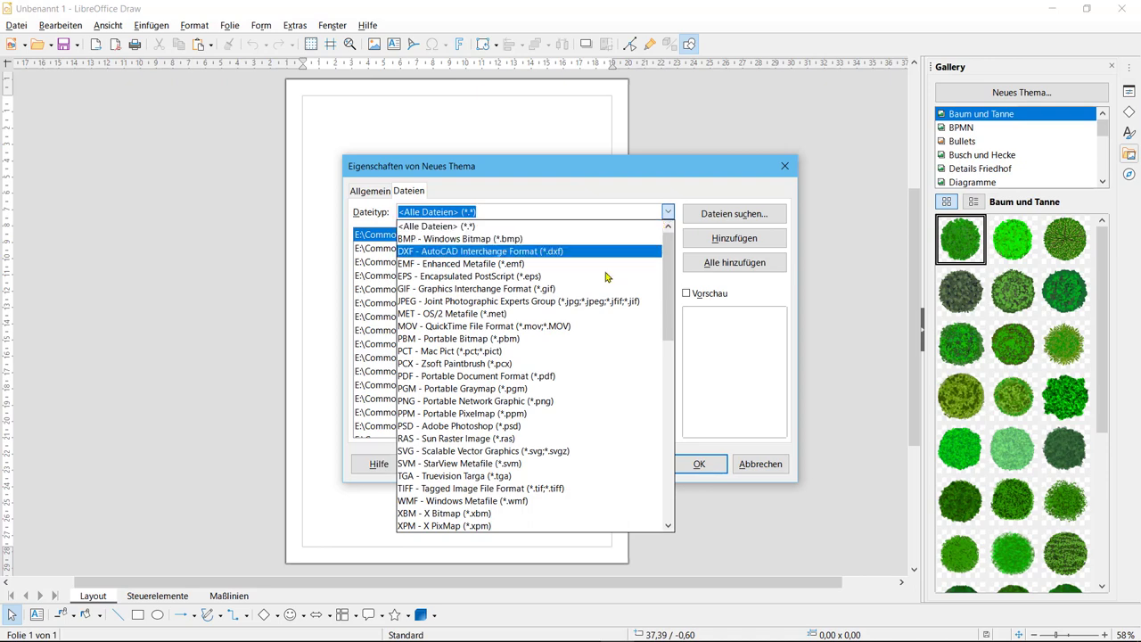
click(492, 403)
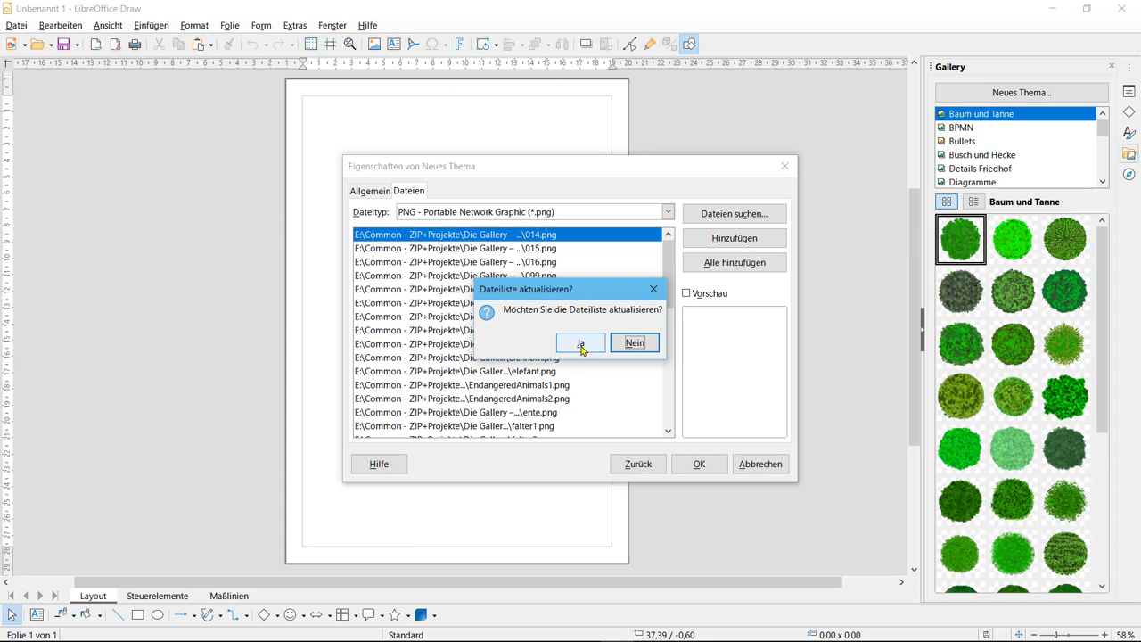
click(580, 344)
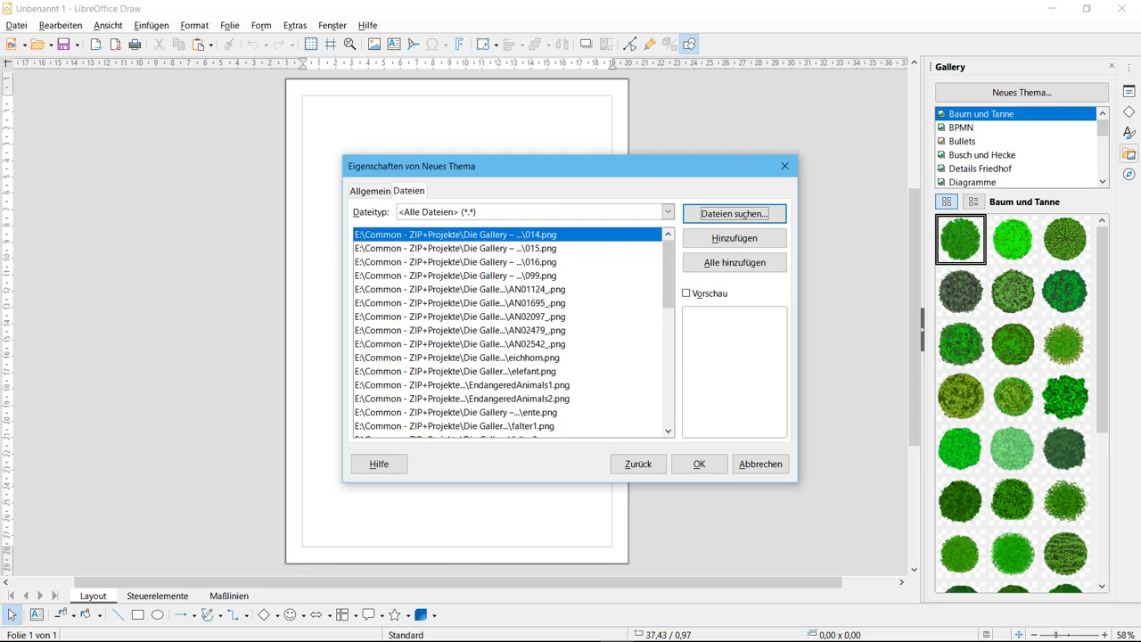
Add all found image files to the Animals theme and accept the theme properties
key(Return)
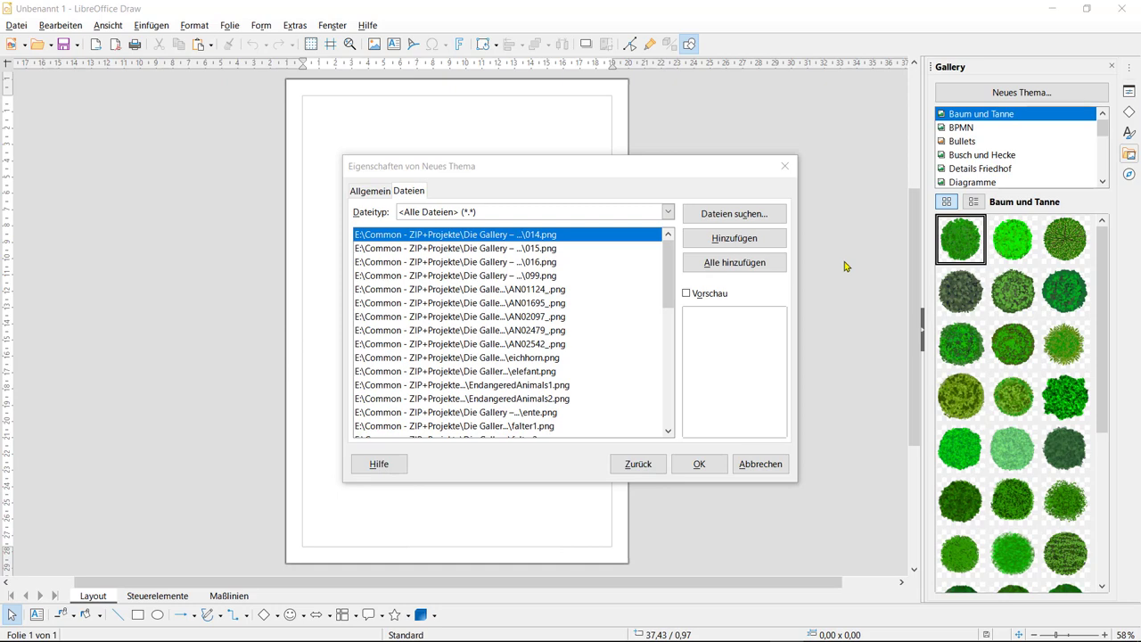
click(719, 263)
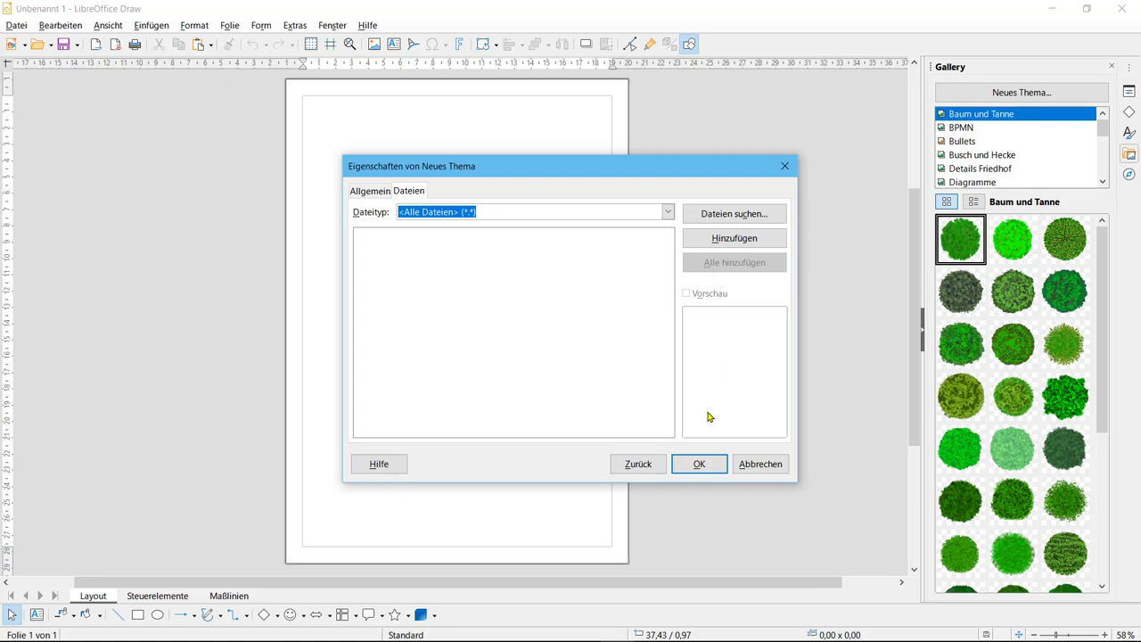
click(698, 466)
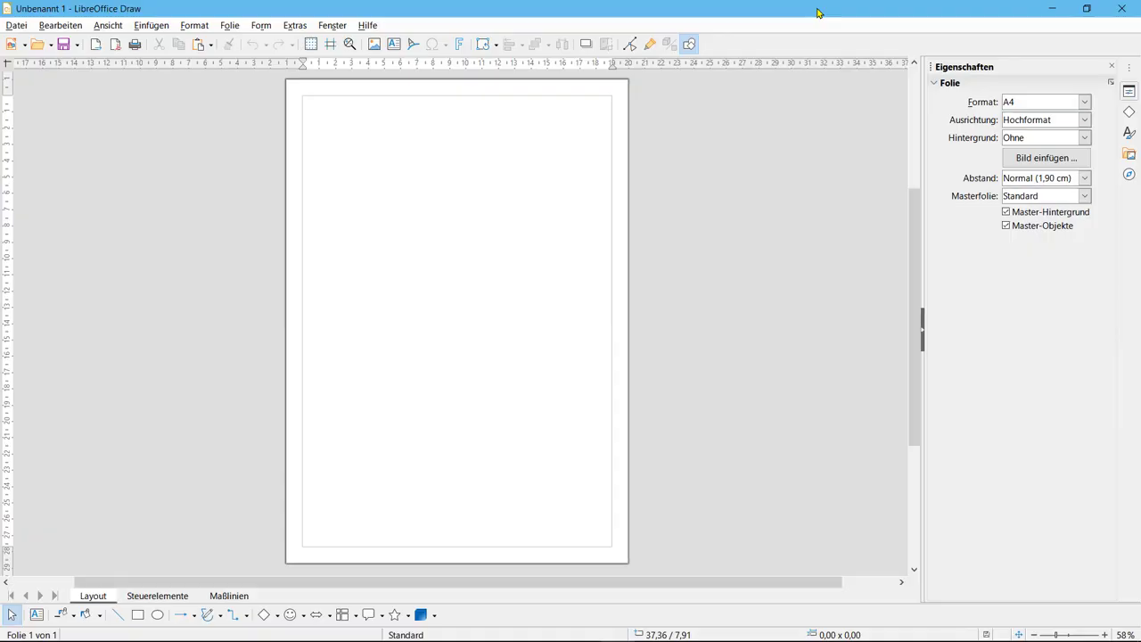
Show the gallery and try to delete the Fabrikation theme
click(1129, 157)
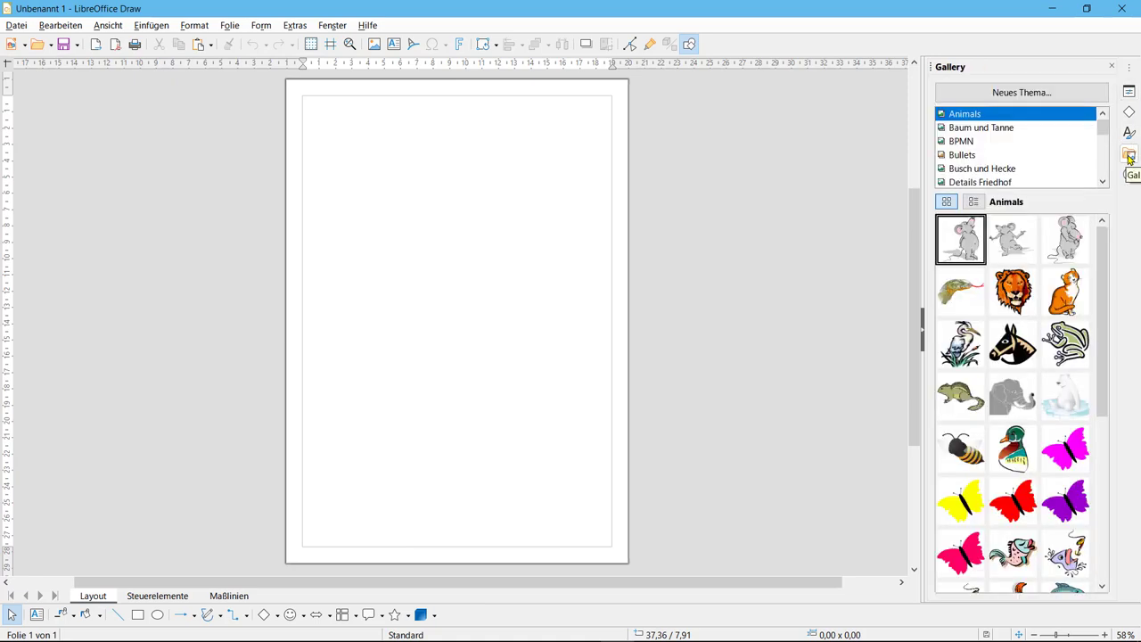
click(1102, 183)
click(1102, 183)
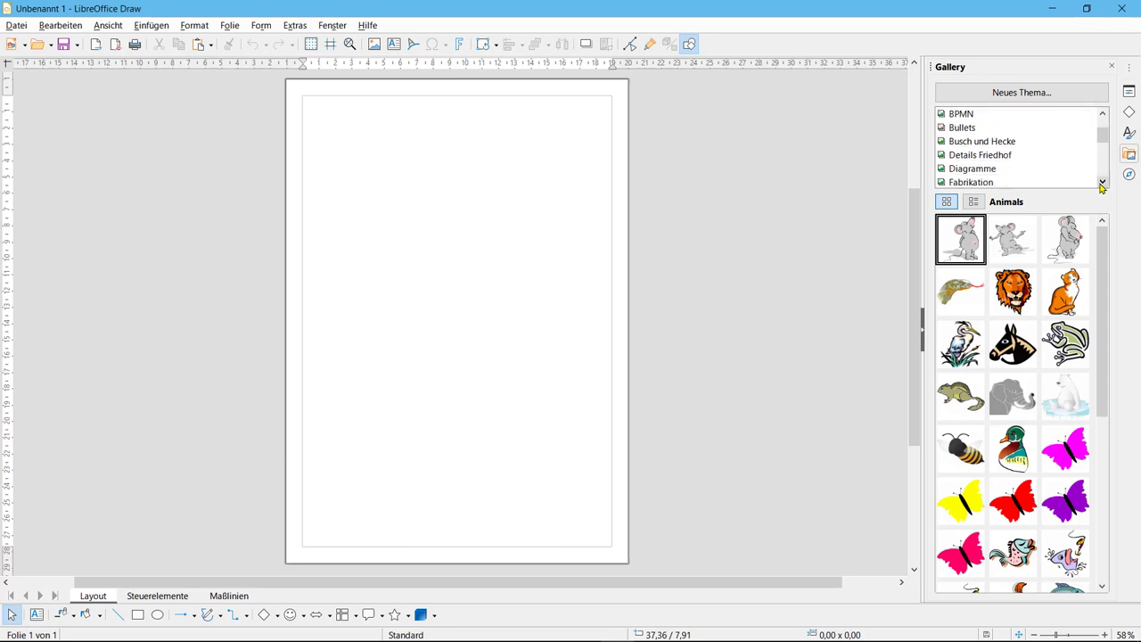
right_click(978, 183)
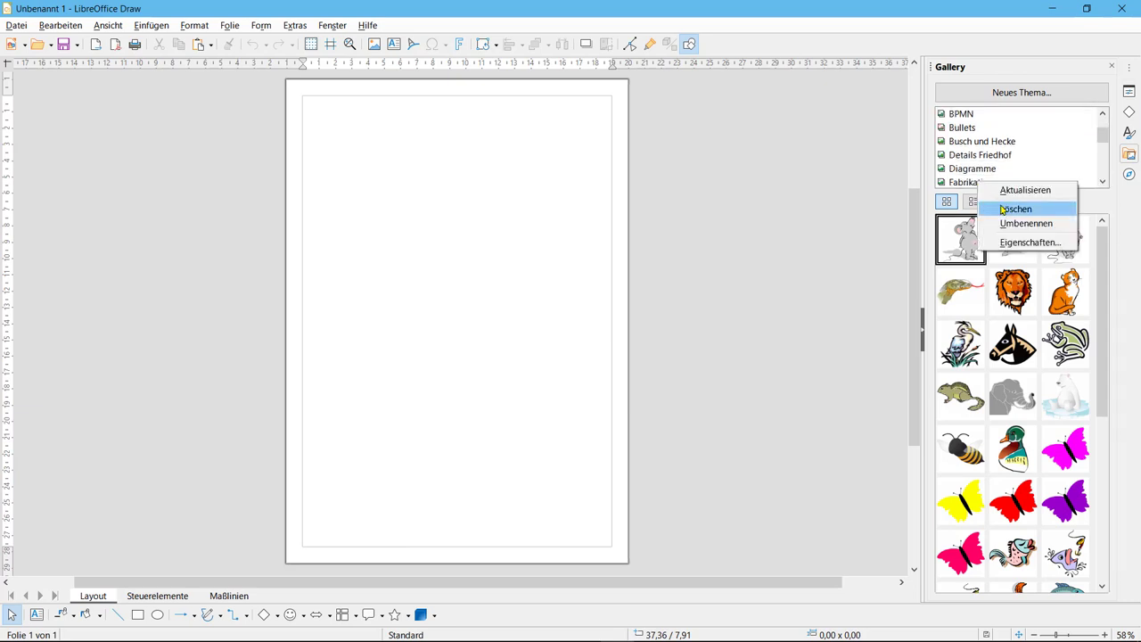
click(1002, 211)
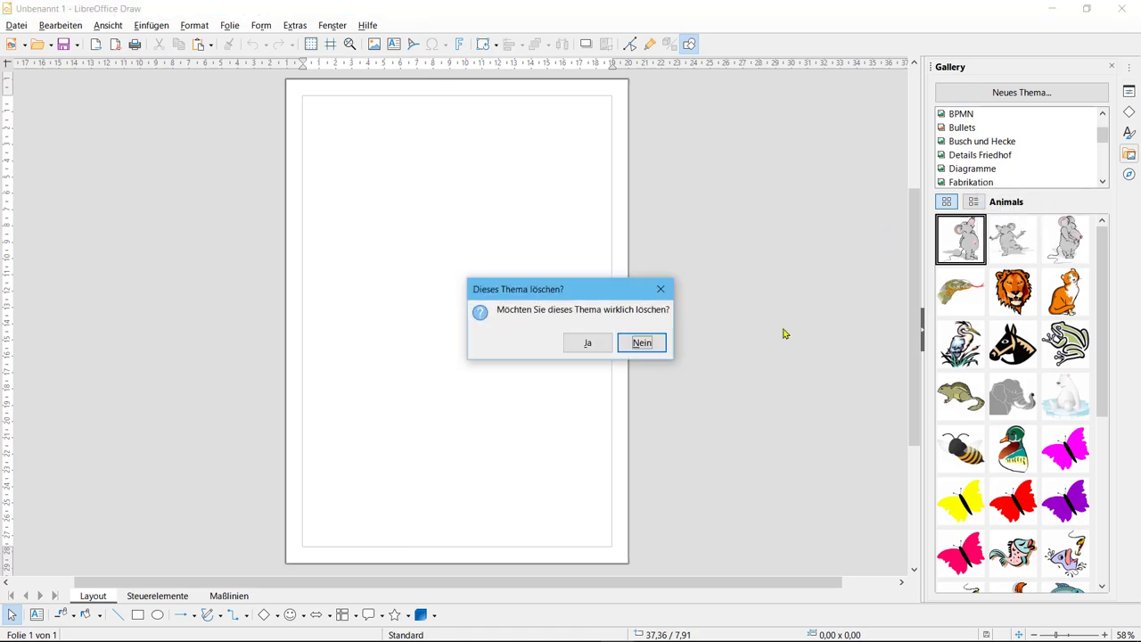
click(586, 343)
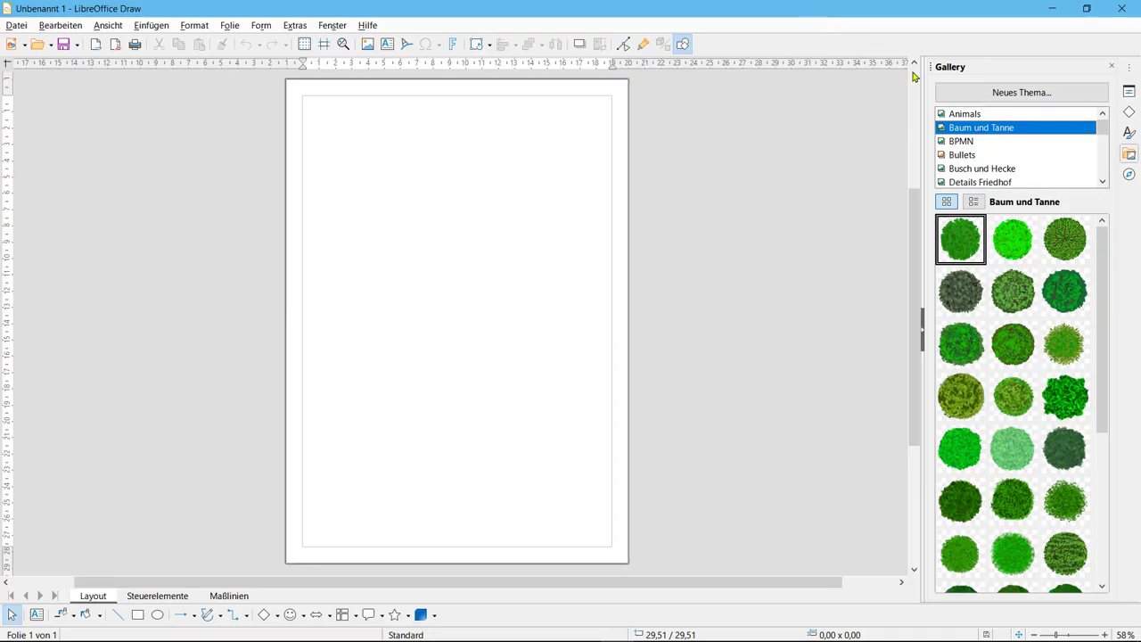
Add the image deinot.png from the DG - Animals folder to the Animals theme through its properties
right_click(960, 117)
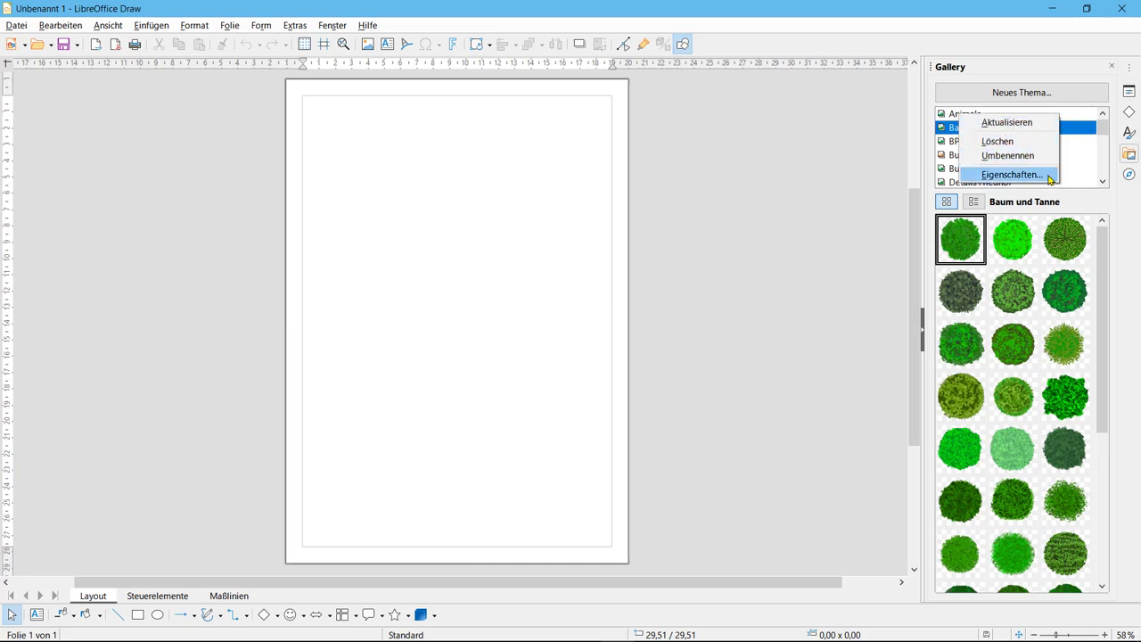
click(1012, 175)
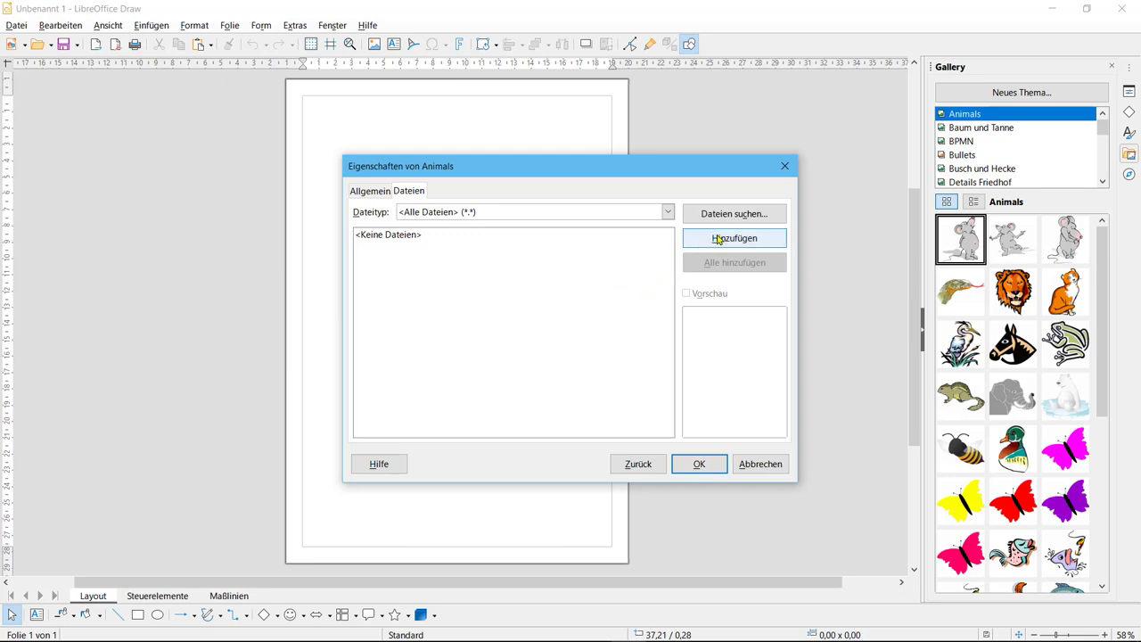
click(719, 239)
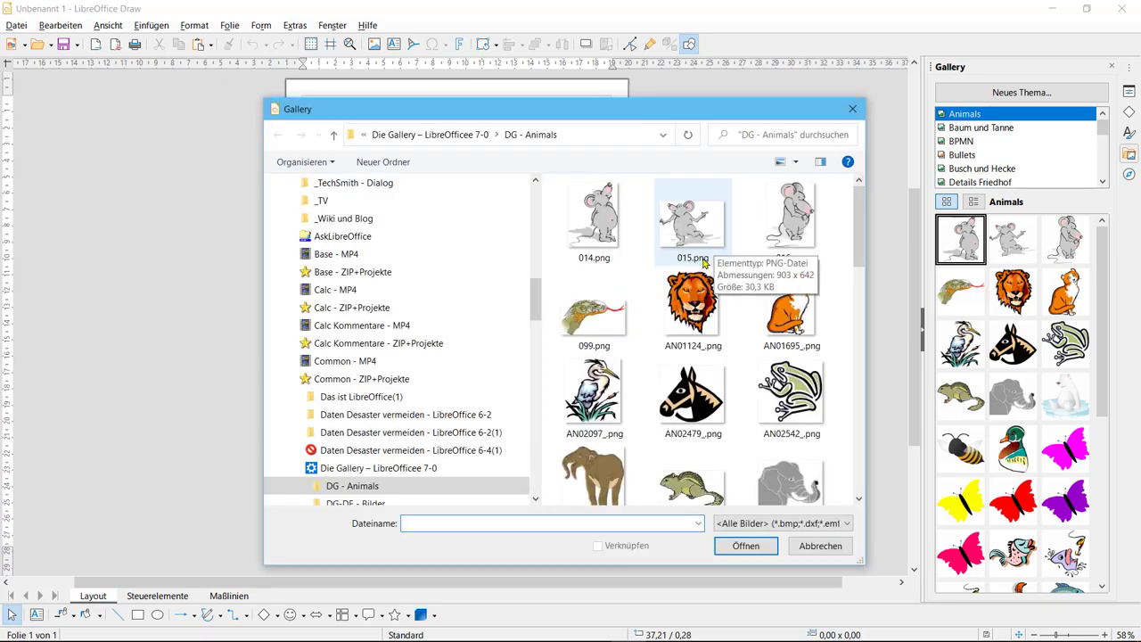
click(589, 474)
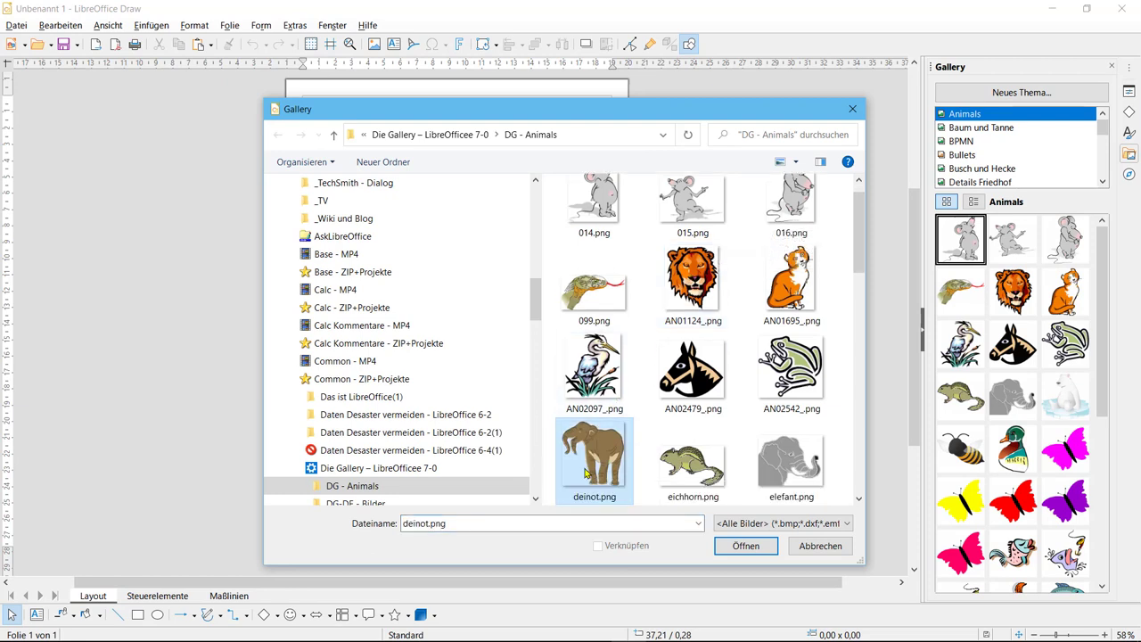
click(732, 546)
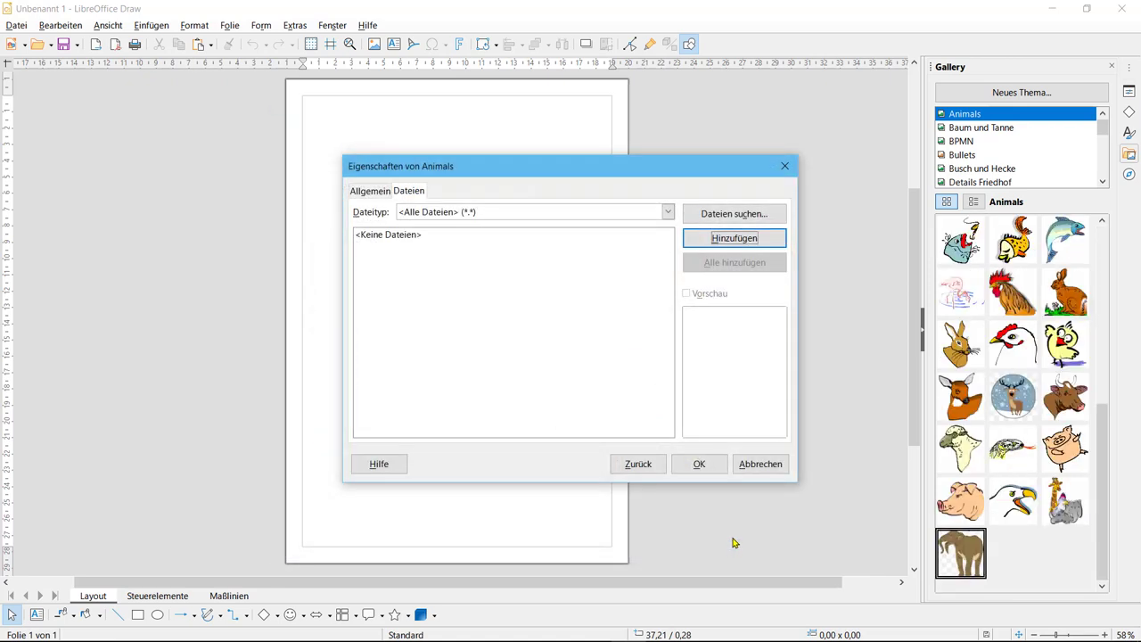
click(701, 465)
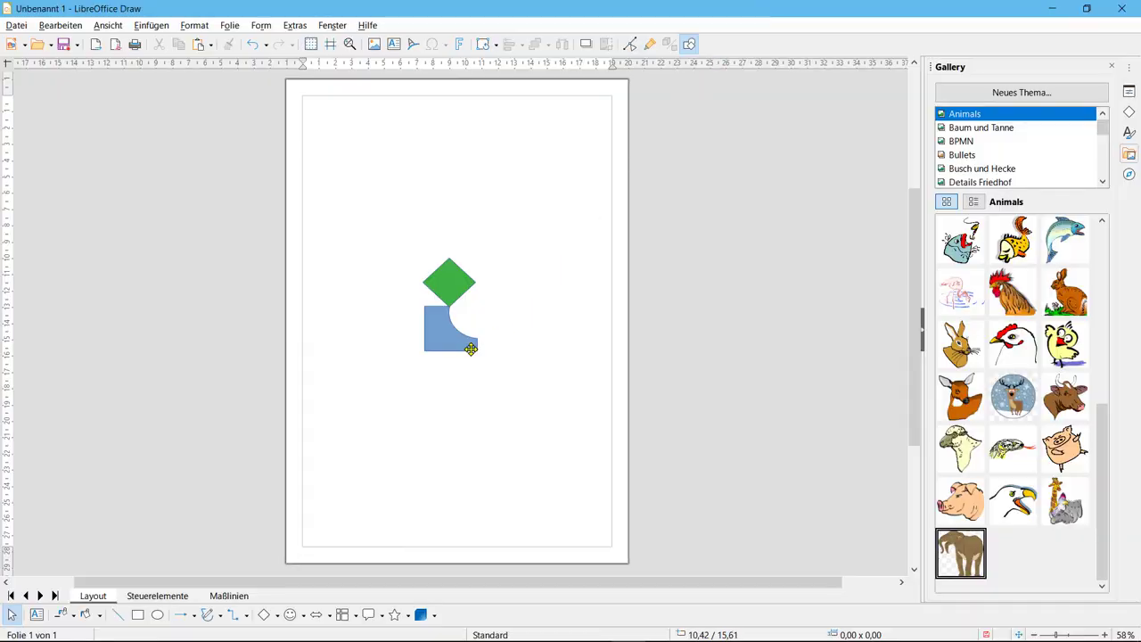
Add the grouped green diamond and blue shape from the page to the Animals theme
drag(453, 340, 492, 378)
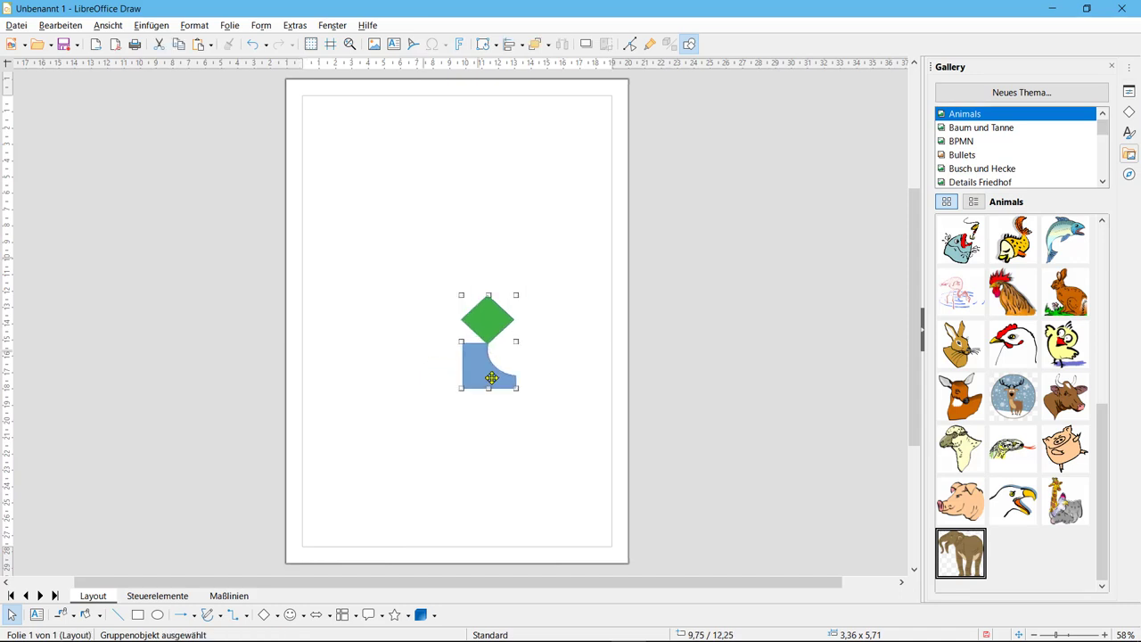
mouse_move(492, 378)
mouse_down()
mouse_move(520, 412)
mouse_move(745, 511)
mouse_move(1022, 590)
mouse_move(1020, 569)
mouse_up()
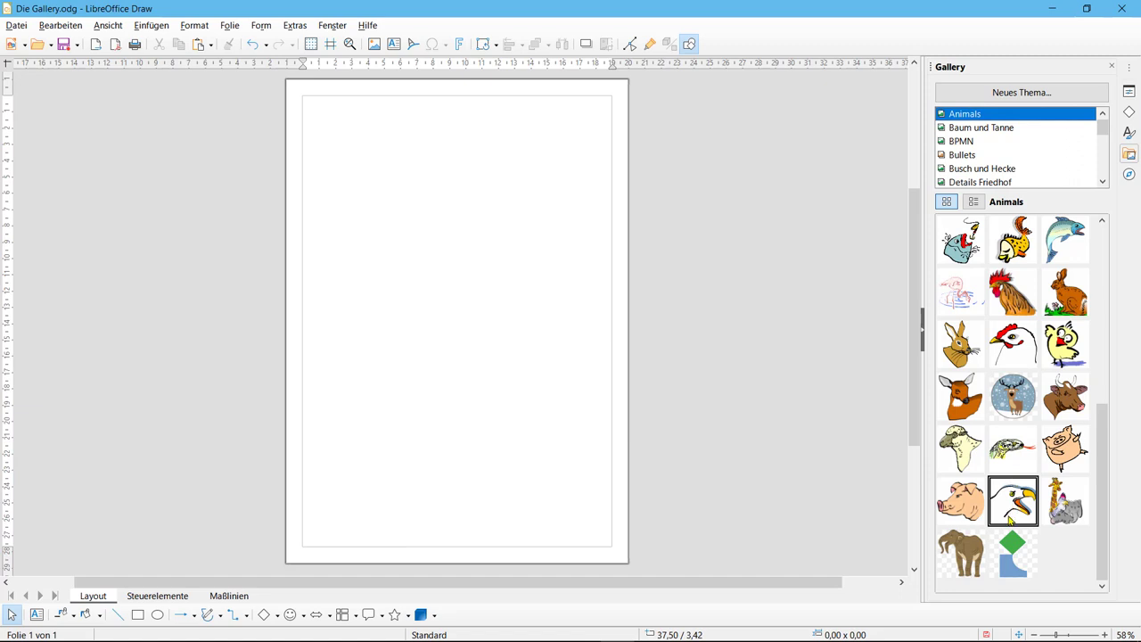
Delete the diamond-and-blue-shape object from the Animals theme
right_click(1013, 559)
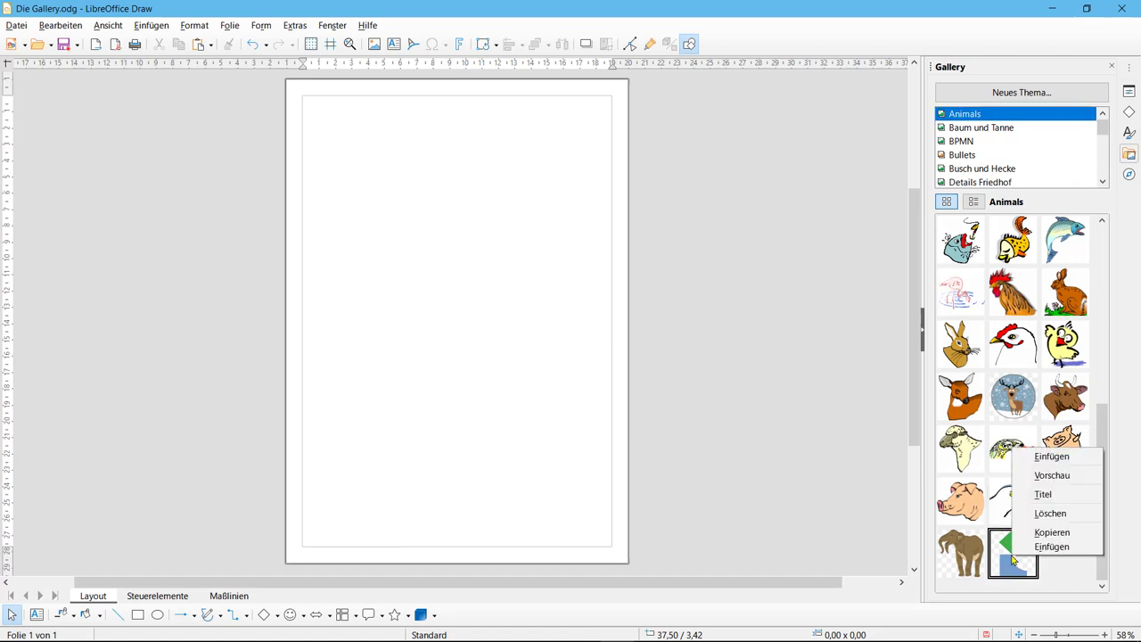
click(1050, 514)
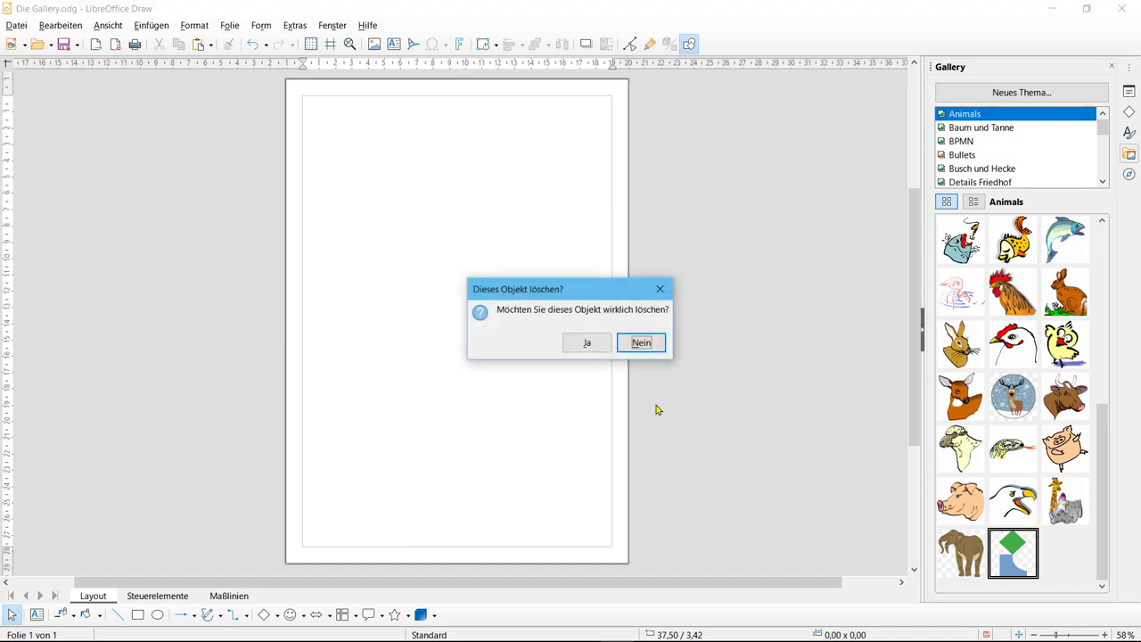
click(579, 345)
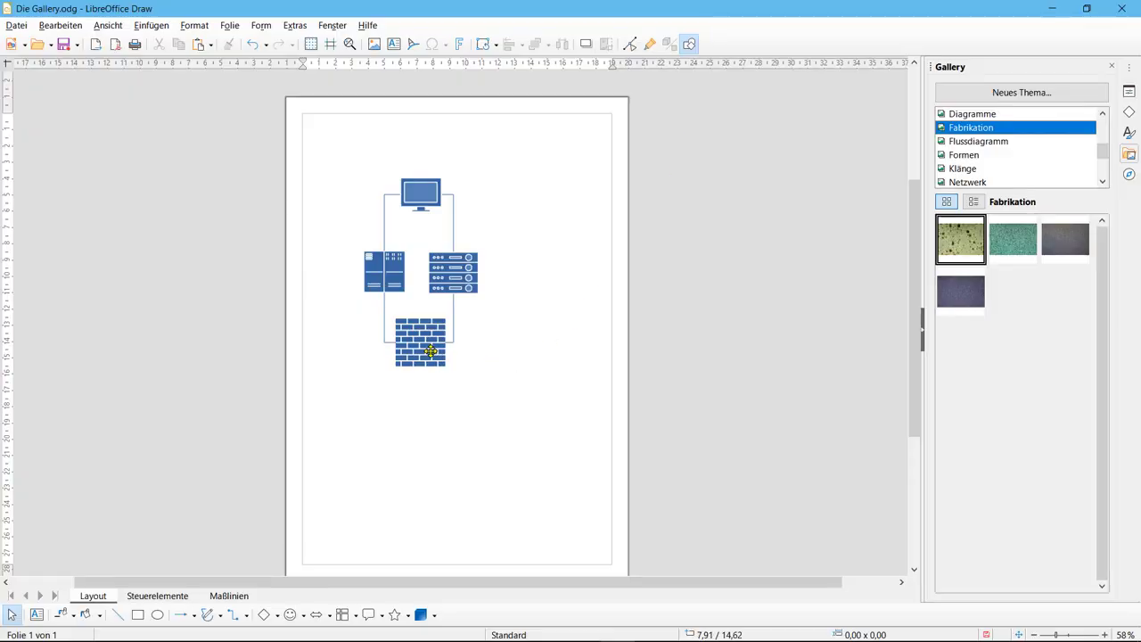
Add the grouped network diagram with monitor, servers and firewall from the page to the Fabrikation theme
click(439, 359)
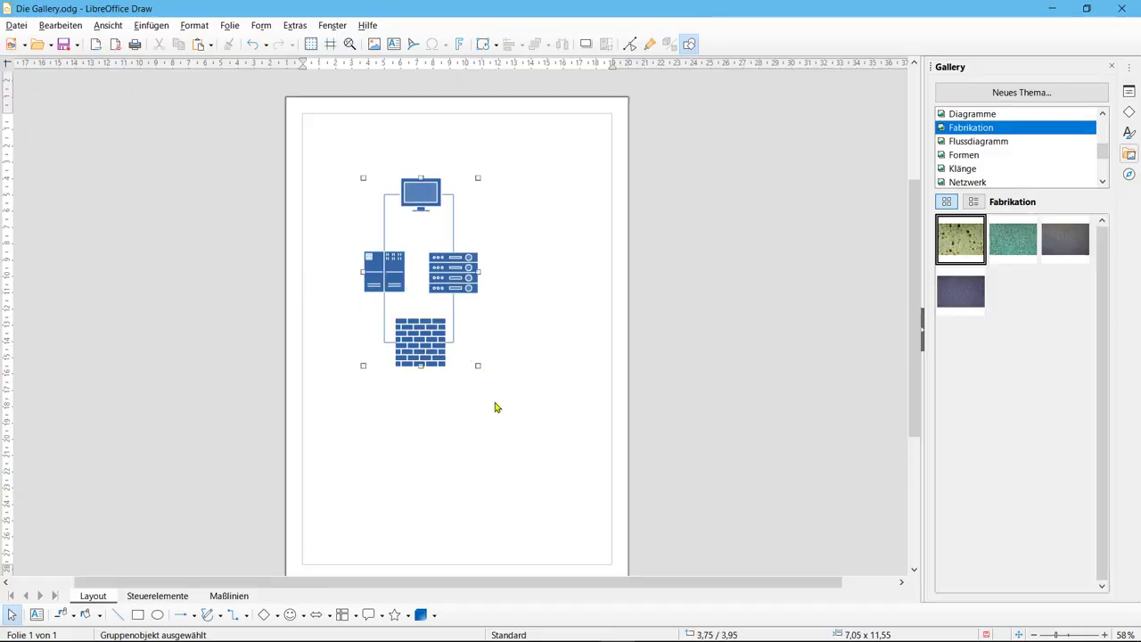
click(432, 354)
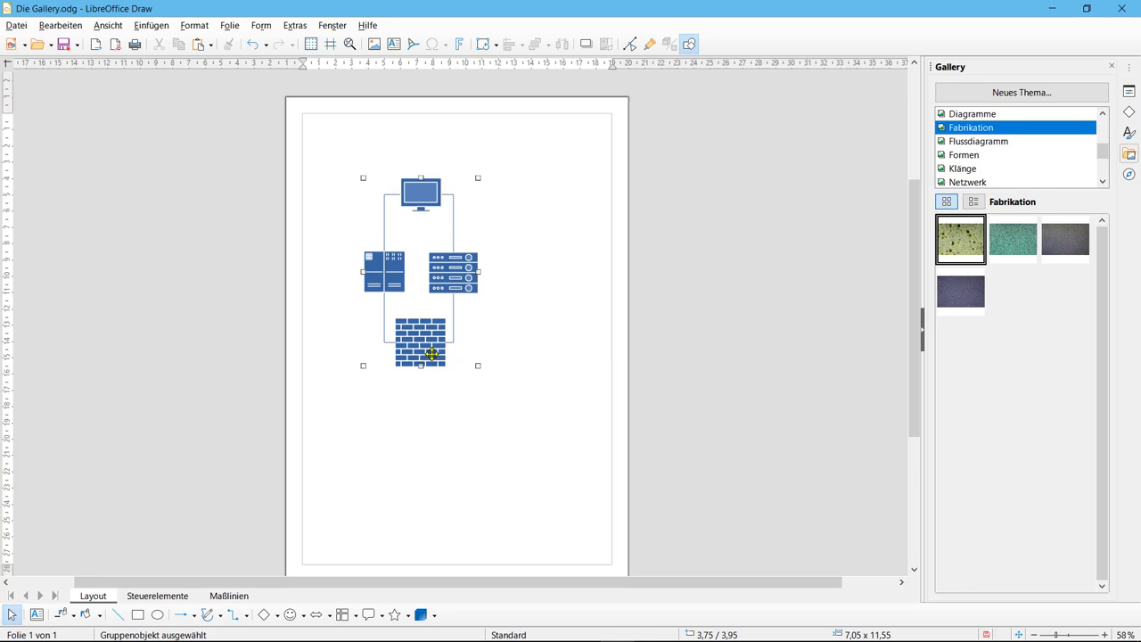
double_click(431, 354)
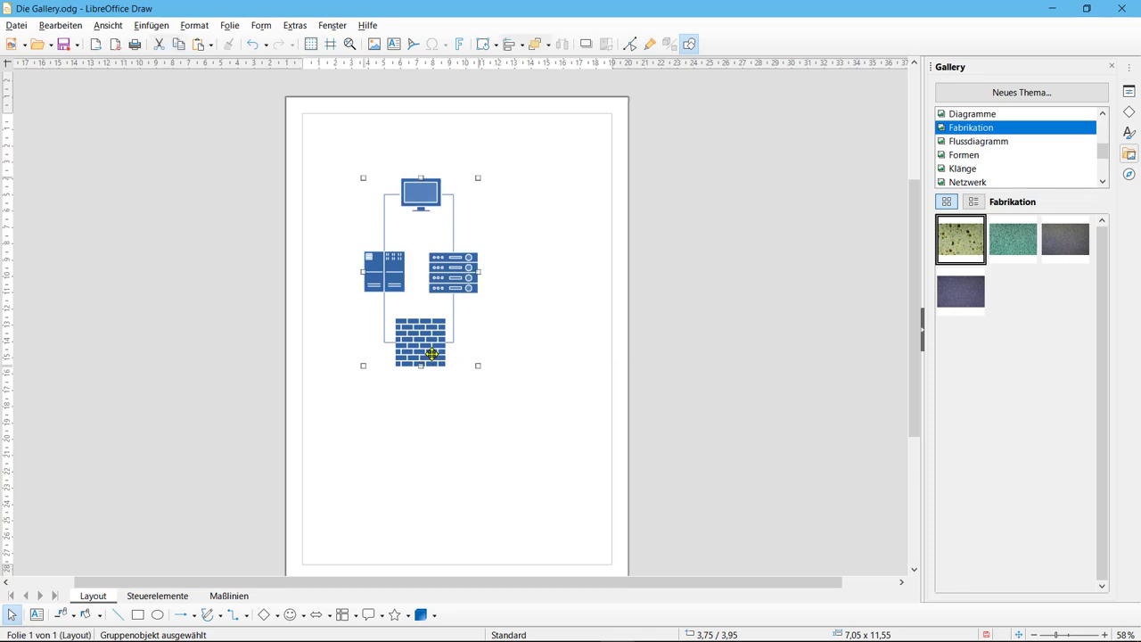
drag(431, 353, 1012, 323)
drag(1012, 323, 1012, 323)
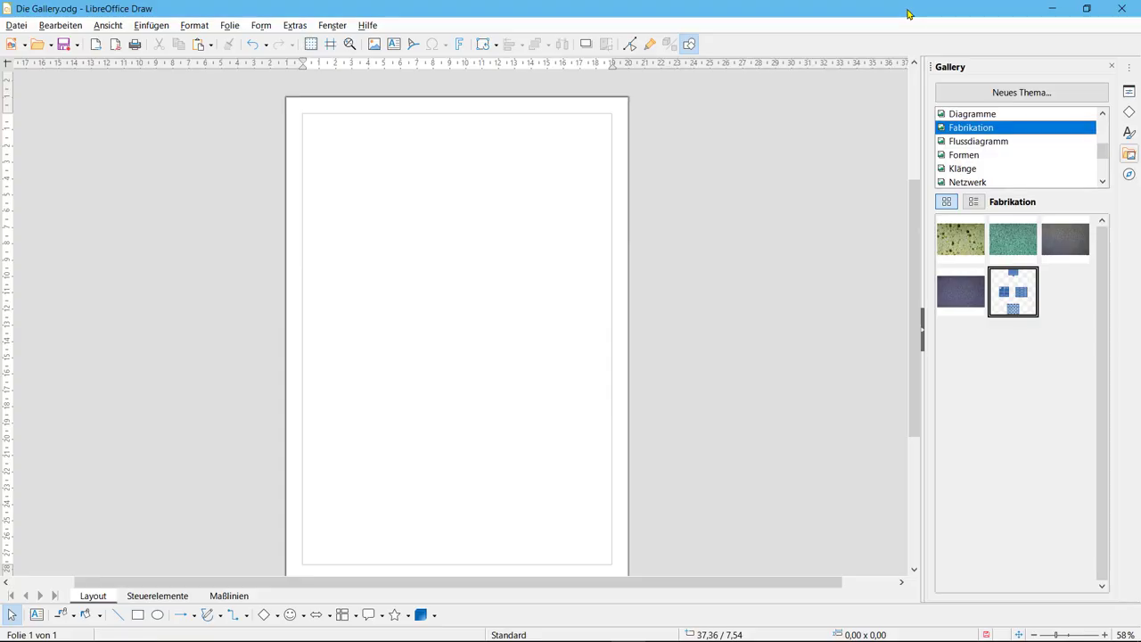
Hide and reopen the gallery, and insert the network diagram from the Fabrikation theme onto the blank page
click(1131, 159)
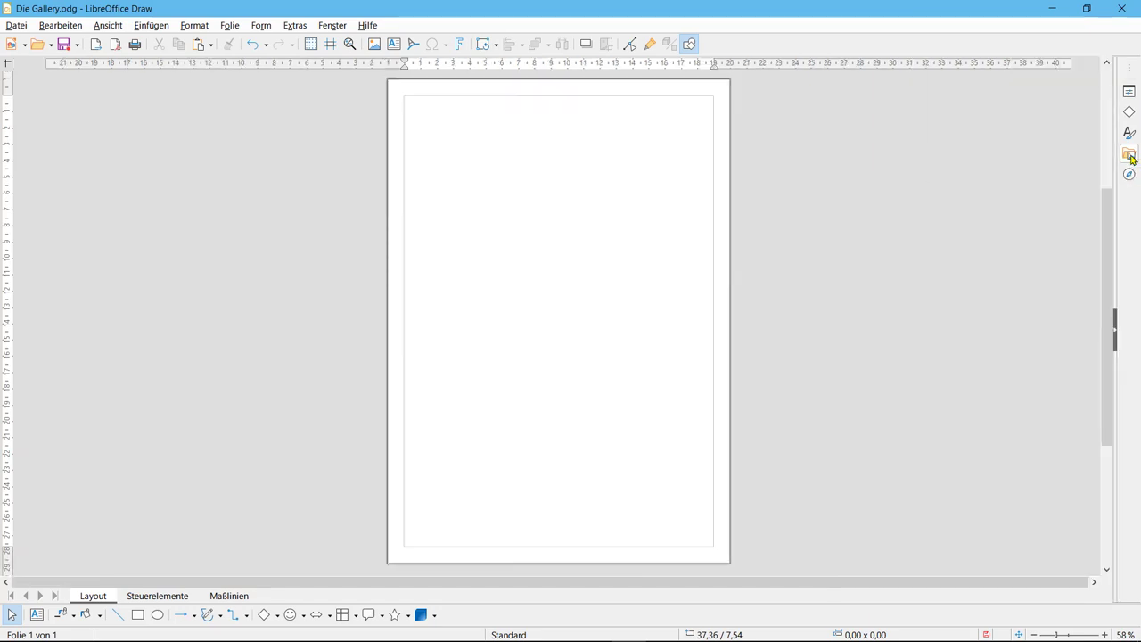
click(1130, 159)
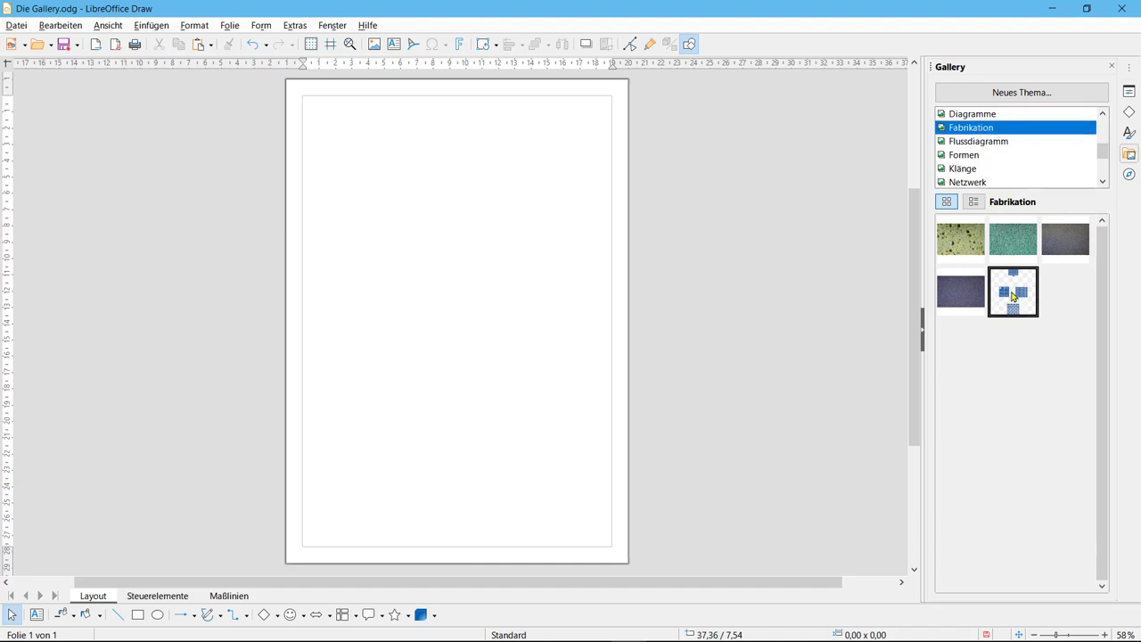
drag(1011, 290, 454, 261)
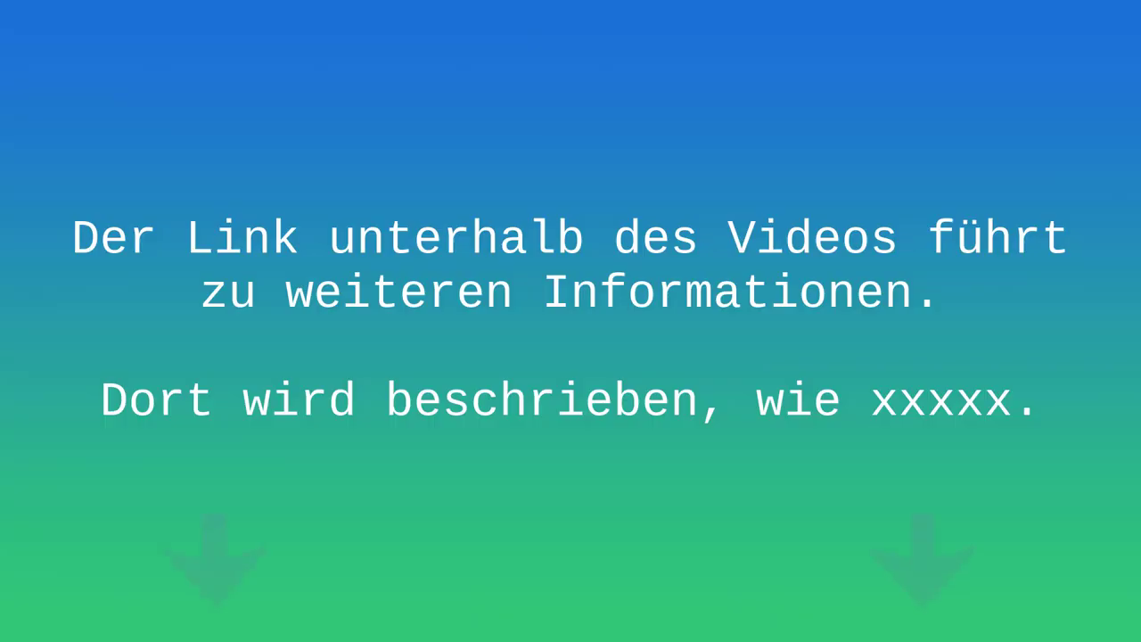